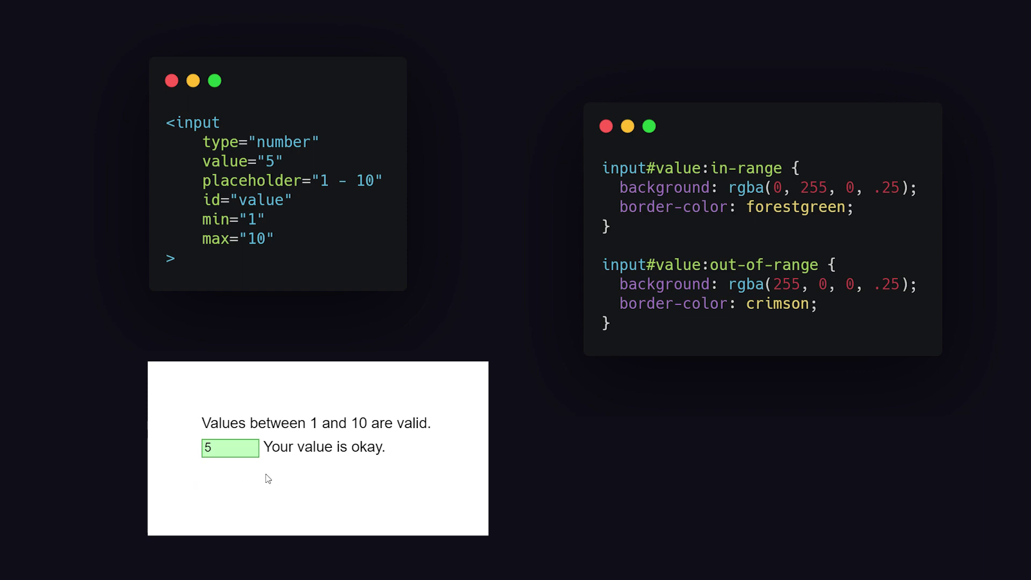
Step: Replace the number field's value with 15 so it turns pink as out of range
click(242, 448)
key(BackSpace)
text(15)
key(Tab)
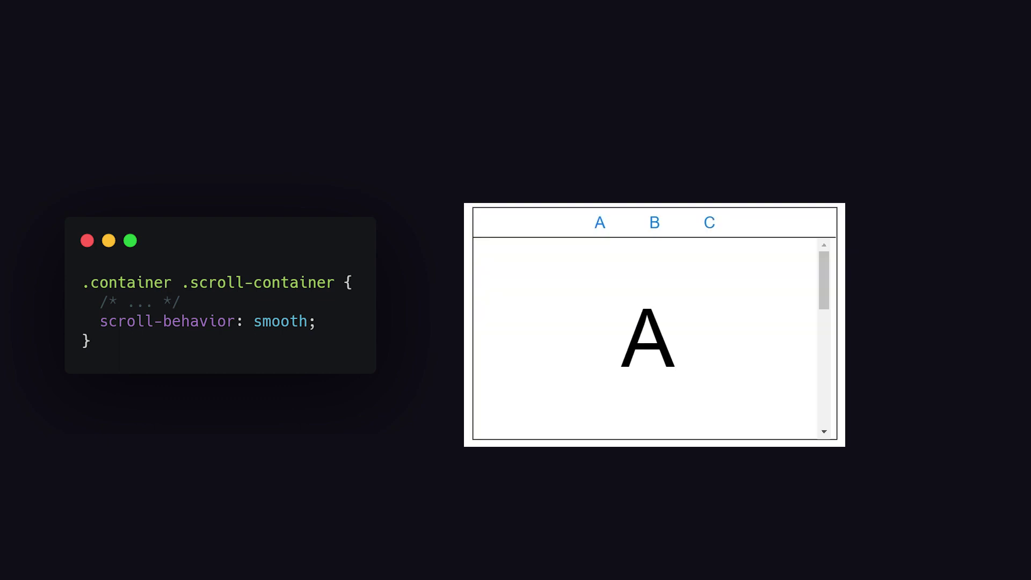
Step: Glide the scroll container through sections B, C, B and C, ending at A
click(655, 223)
click(710, 222)
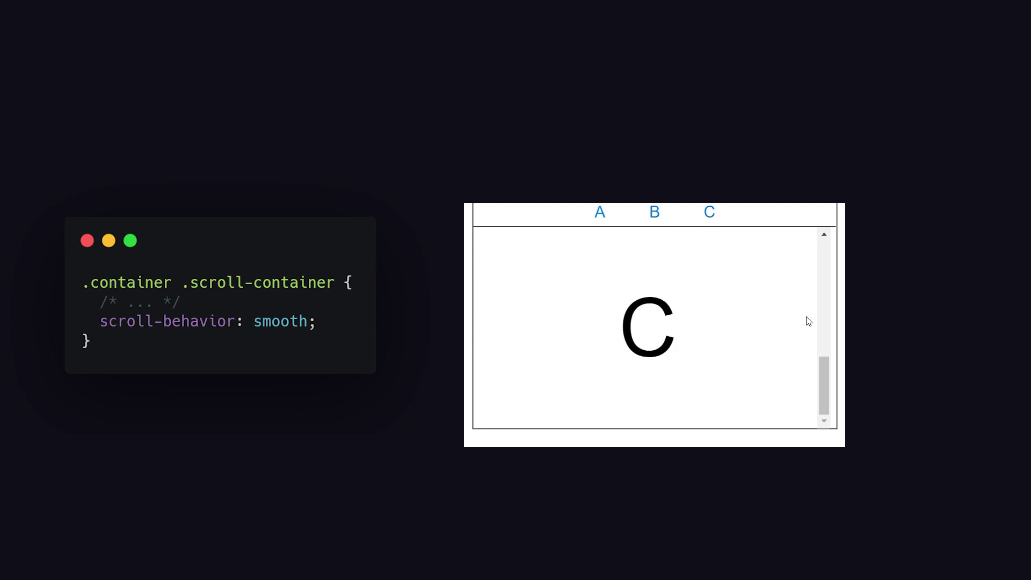
drag(826, 394, 827, 260)
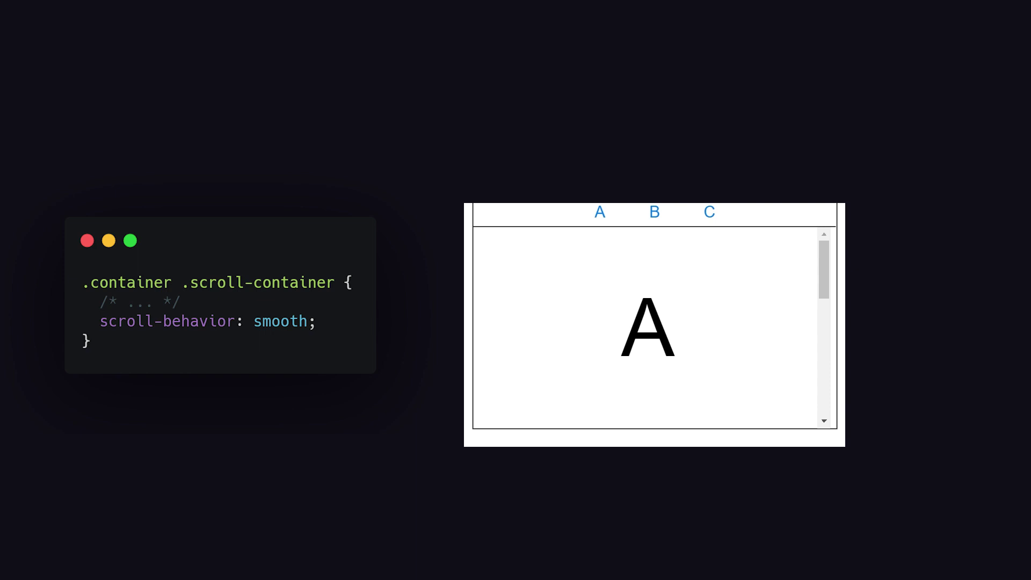
click(712, 220)
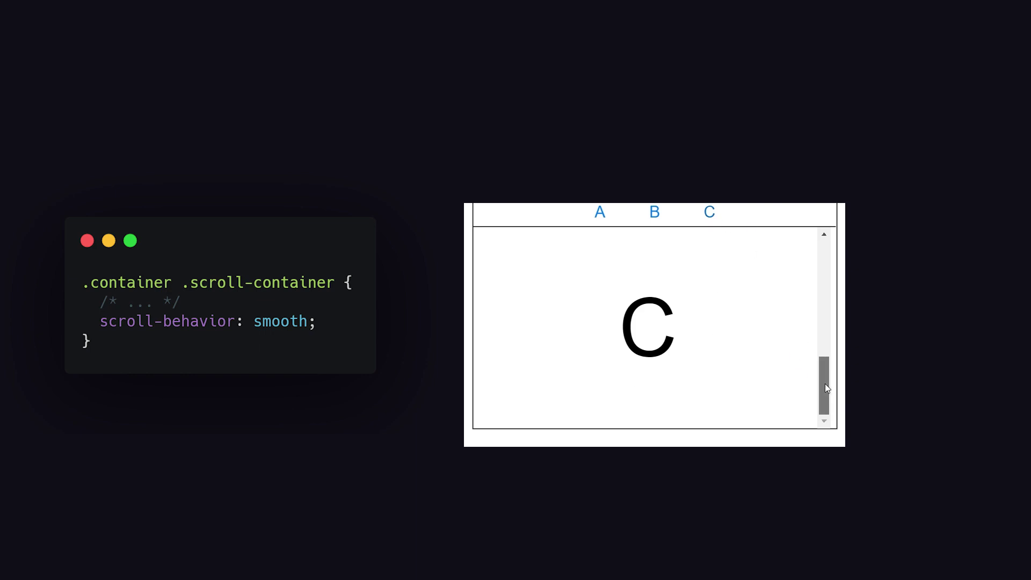
drag(826, 388, 828, 246)
click(653, 218)
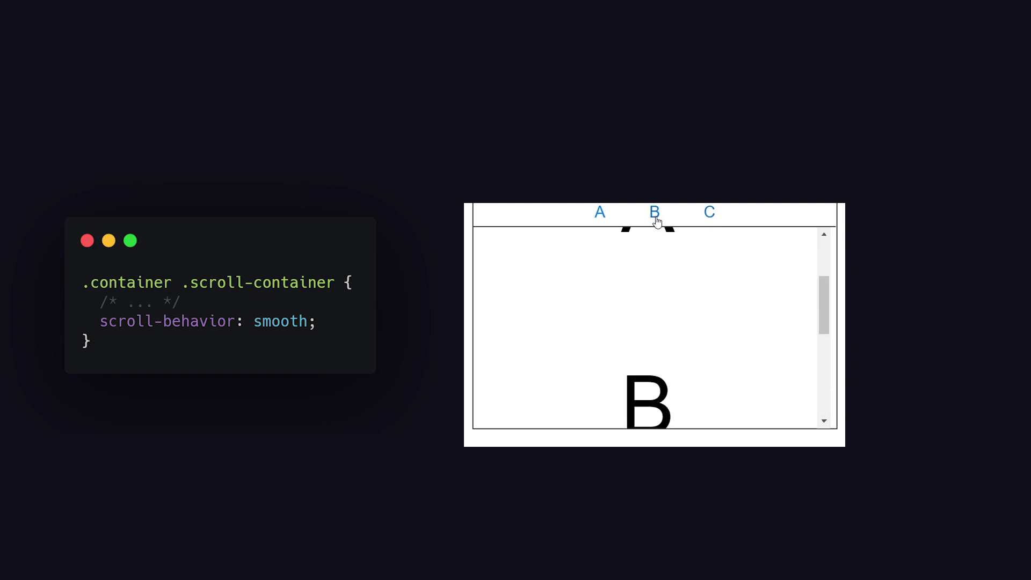
click(713, 219)
click(600, 215)
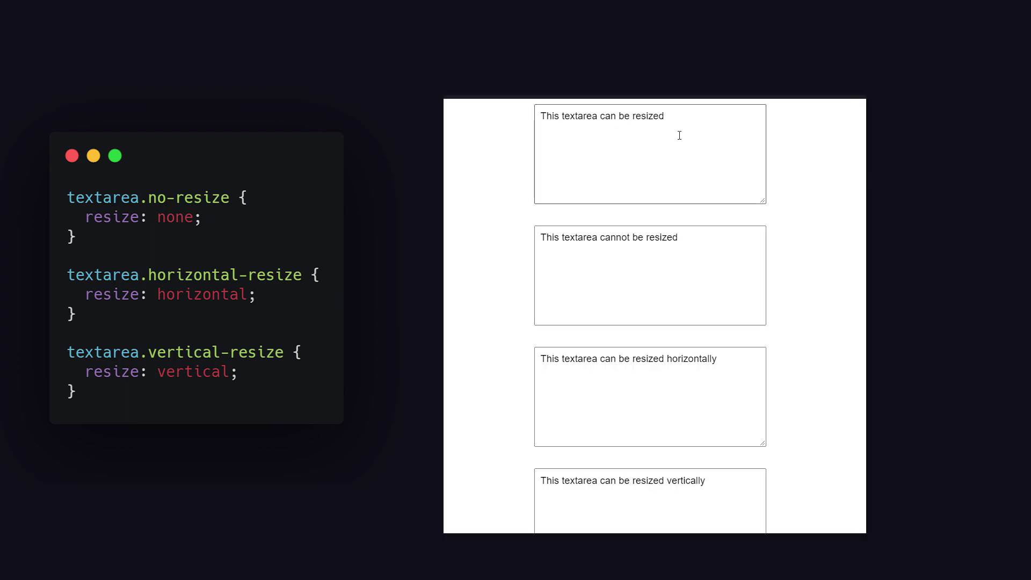
Step: Enlarge the first textarea, then select all text in the non-resizable textarea
click(679, 134)
drag(758, 198, 813, 219)
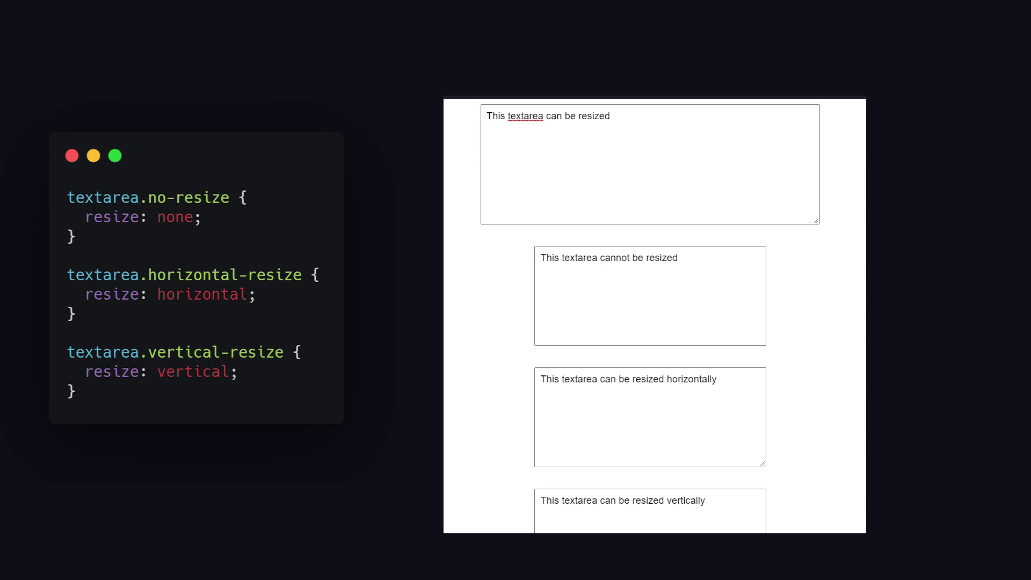
click(721, 277)
key(ctrl+a)
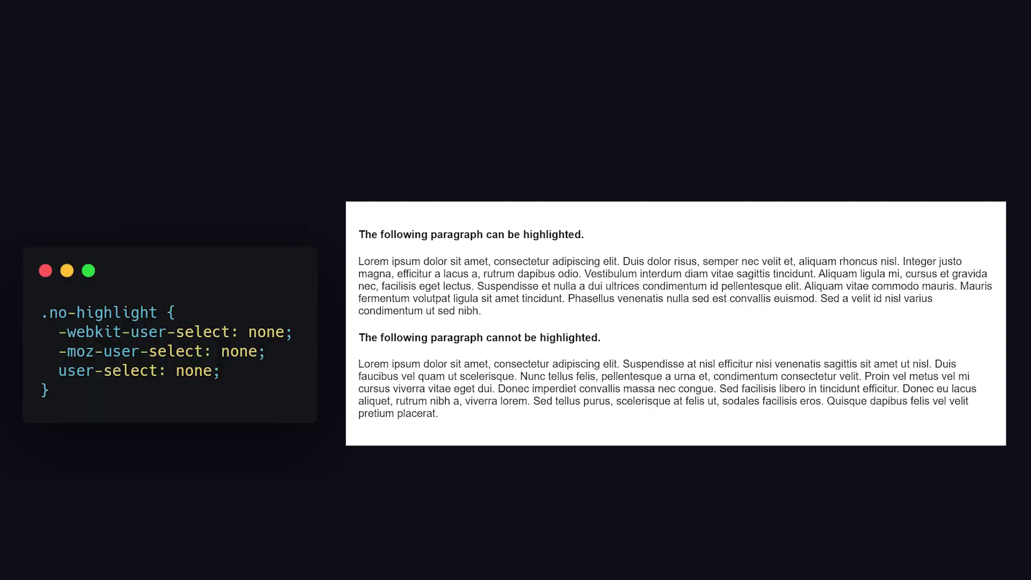
Step: Highlight and release the first paragraph, then try selecting the protected second paragraph
drag(522, 324, 357, 230)
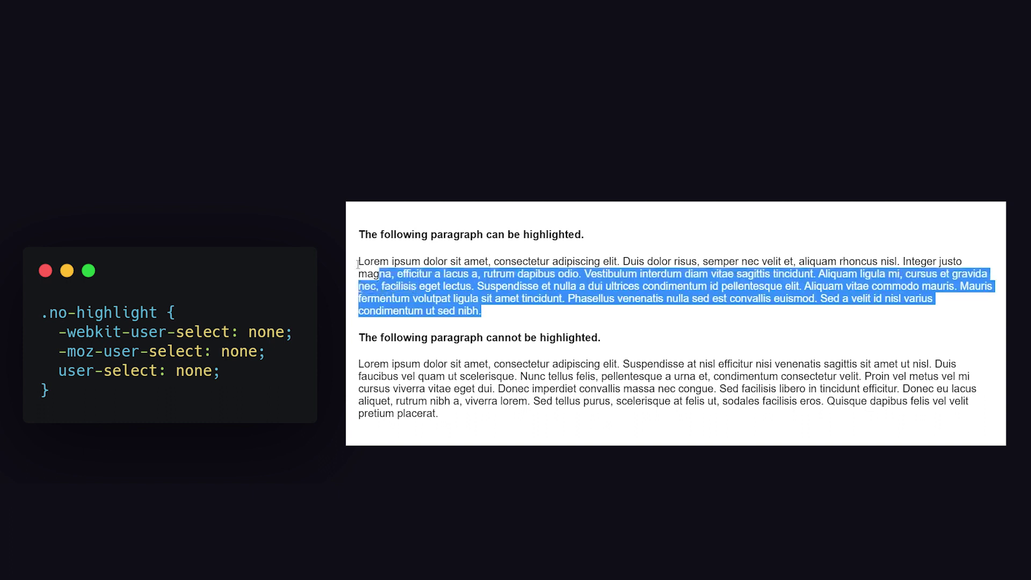
click(460, 330)
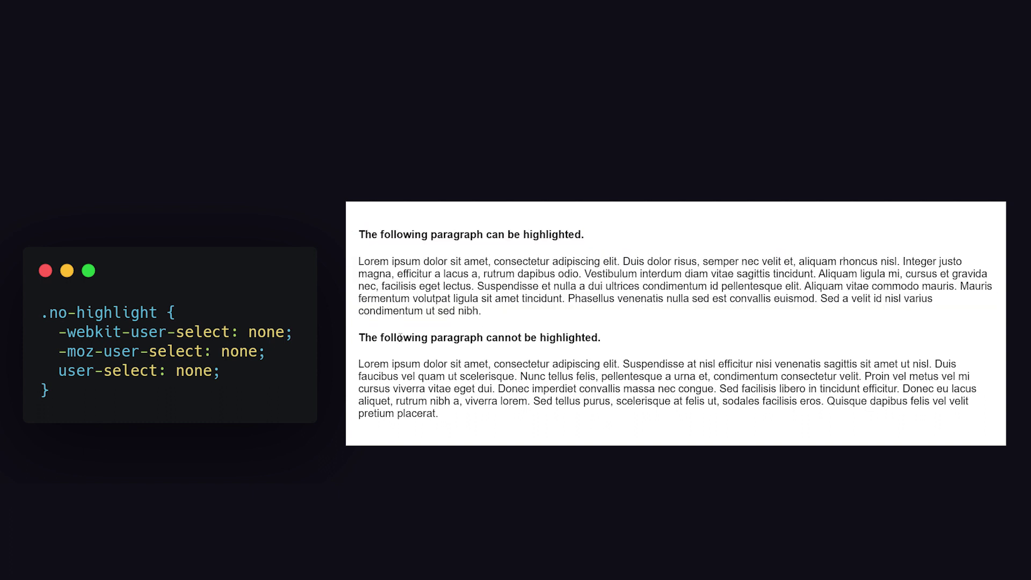
drag(360, 339, 481, 416)
click(453, 429)
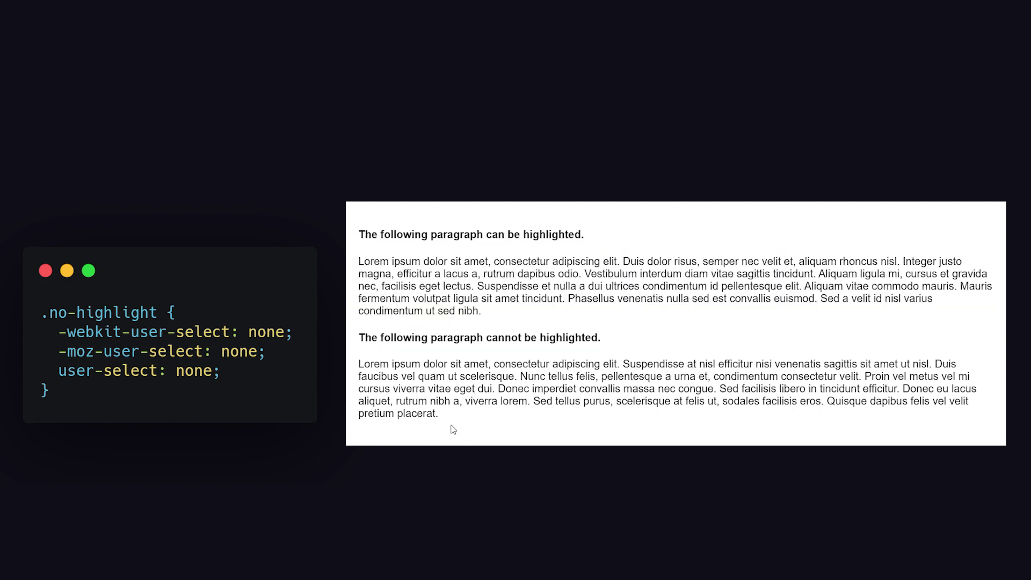